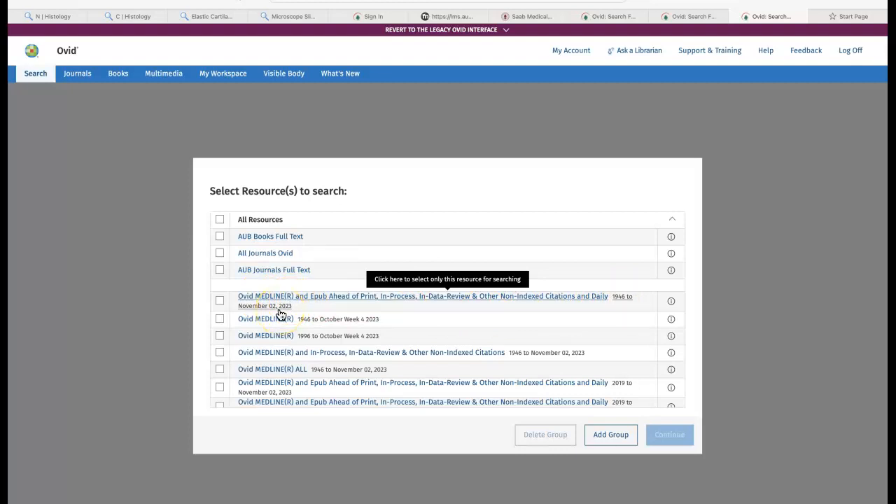
Select the Ovid MEDLINE(R) and Epub Ahead of Print, In-Process, In-Data-Review & Other Non-Indexed Citations and Daily 1946 to November 02, 2023 resource for searching.
left_click(223, 300)
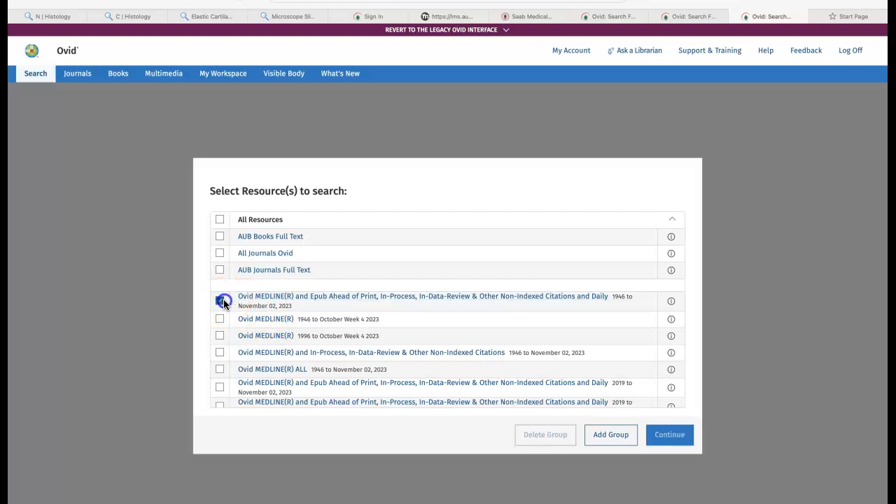
left_click(670, 448)
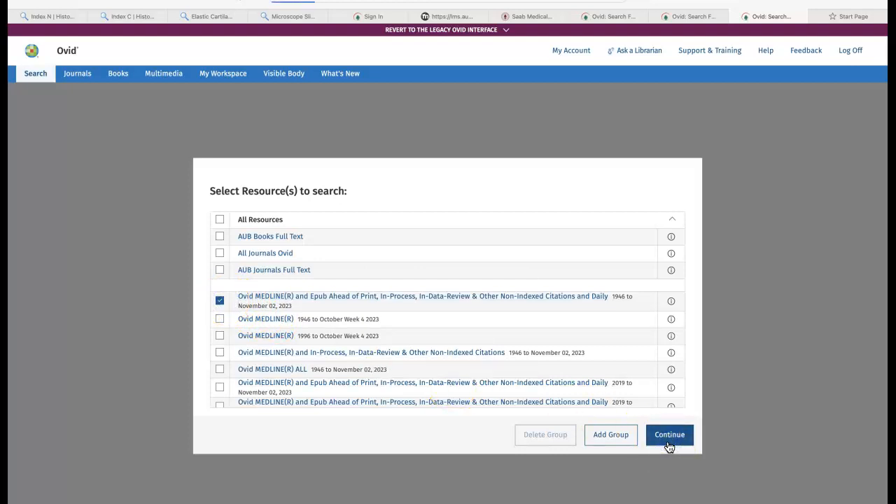
left_click(670, 448)
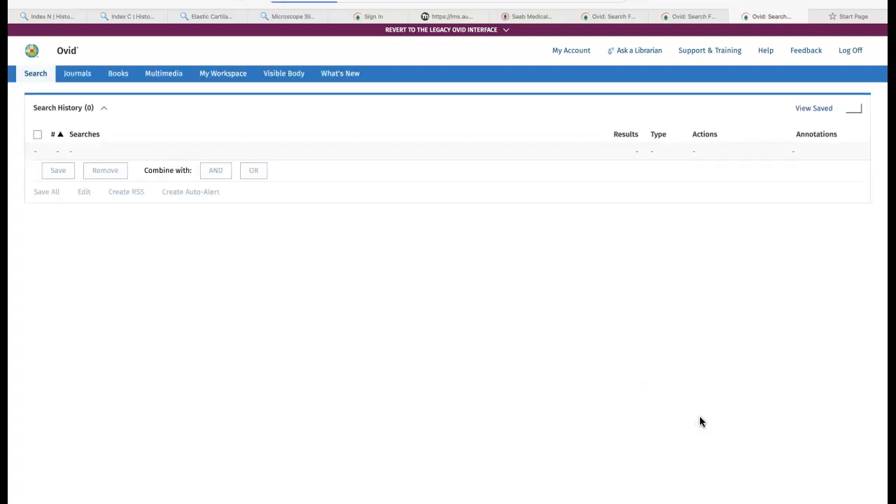
left_click(529, 369)
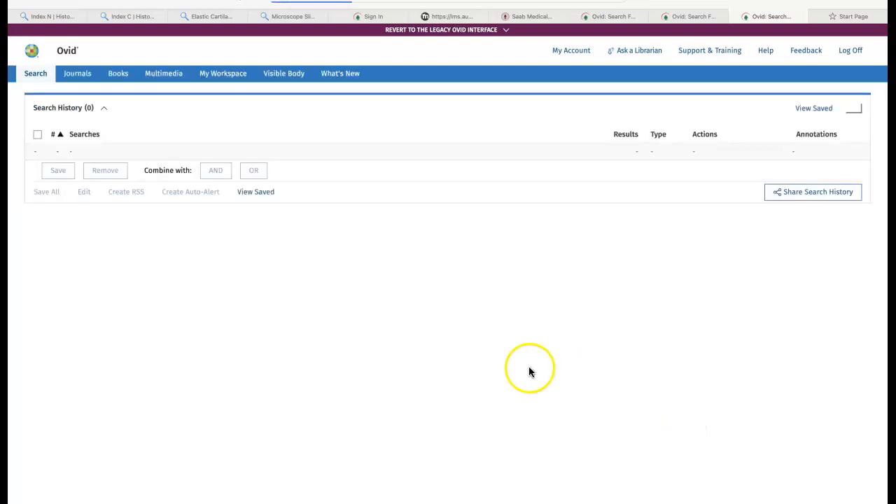
Run an advanced keyword search for "teens" with the term mapped to subject headings.
left_click(244, 303)
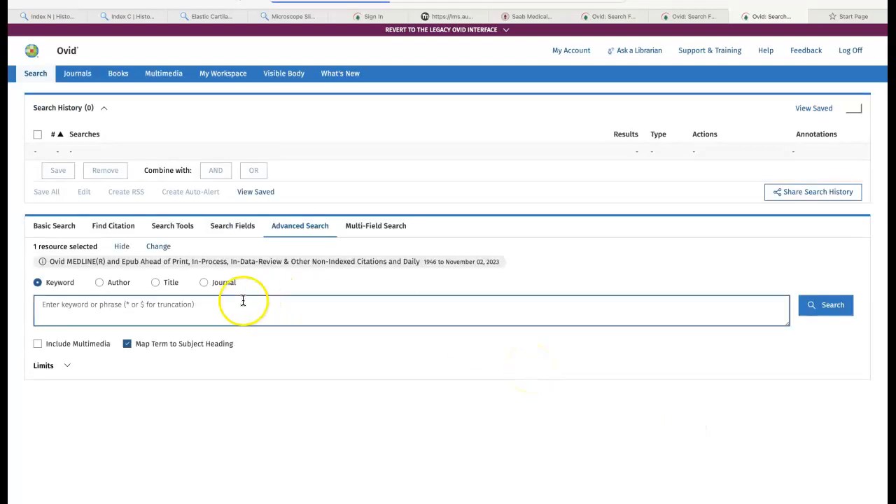
left_click(202, 313)
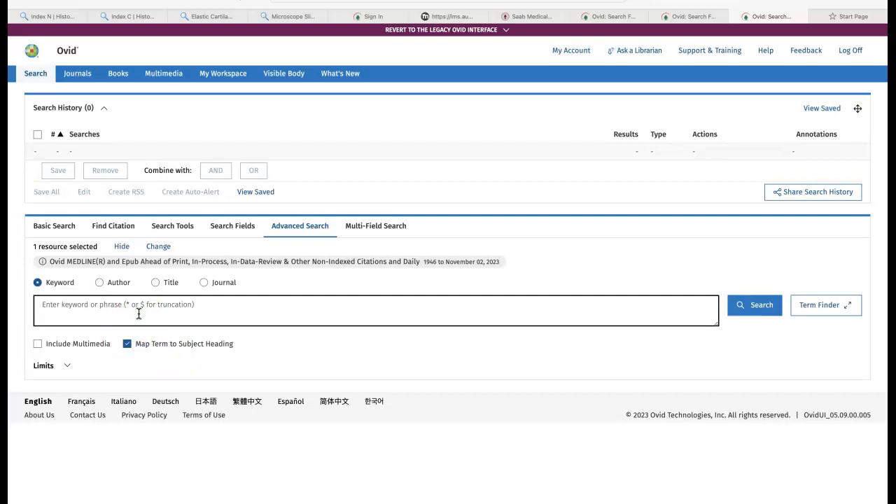
type("T")
key("BackSpace")
key("BackSpace")
type("tee")
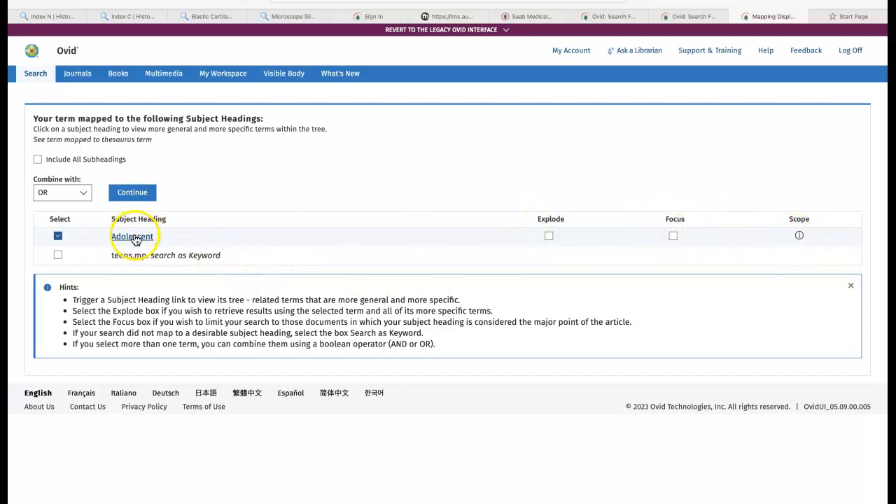
Check the scope note of the Adolescent subject heading, and open the heading's tree of broader and narrower terms.
left_click(798, 236)
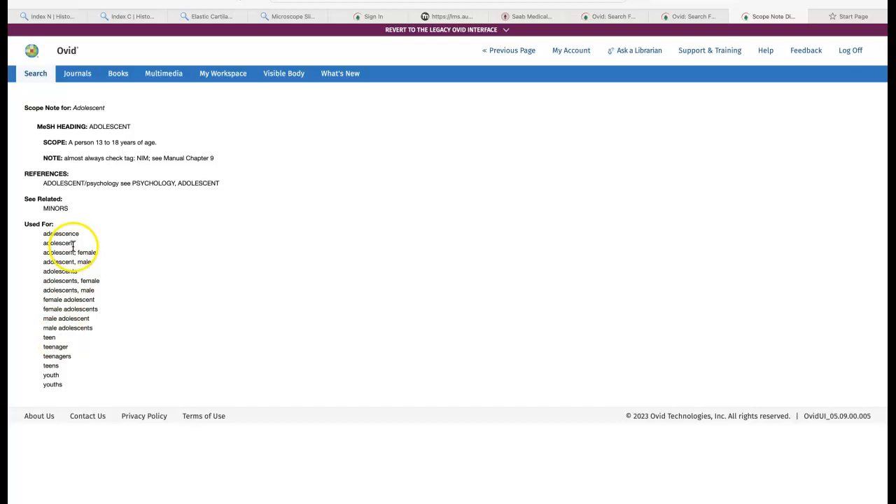
left_click(95, 7)
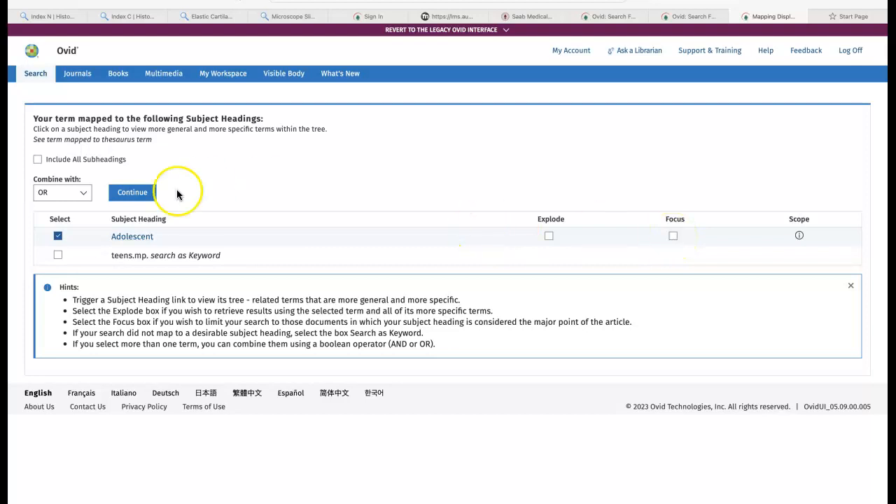
left_click(146, 238)
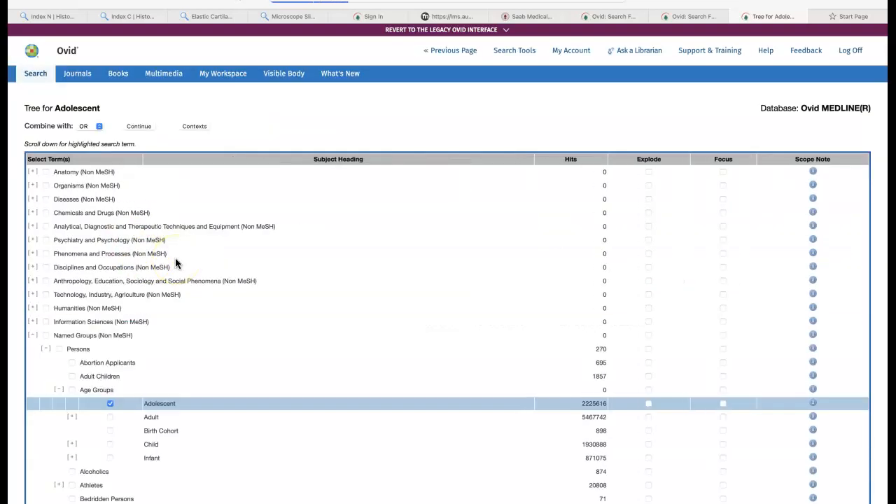
scroll(226, 411, "down", 3)
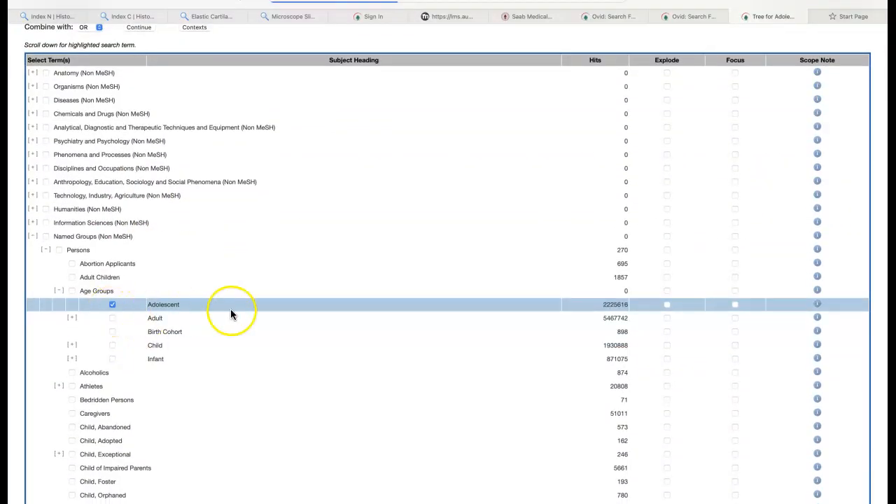
scroll(469, 301, "up", 3)
Try the Explode option for Adolescent in the tree, clear it again, and consult the heading's scope note.
left_click(668, 403)
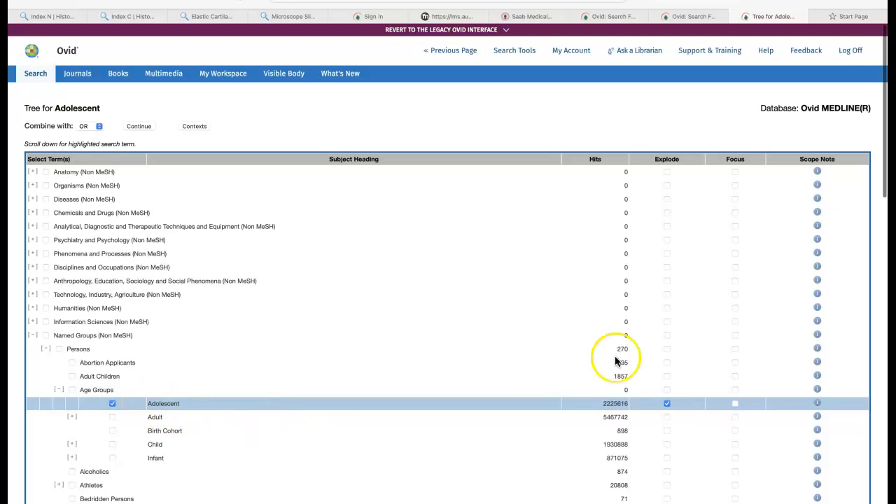
left_click(667, 403)
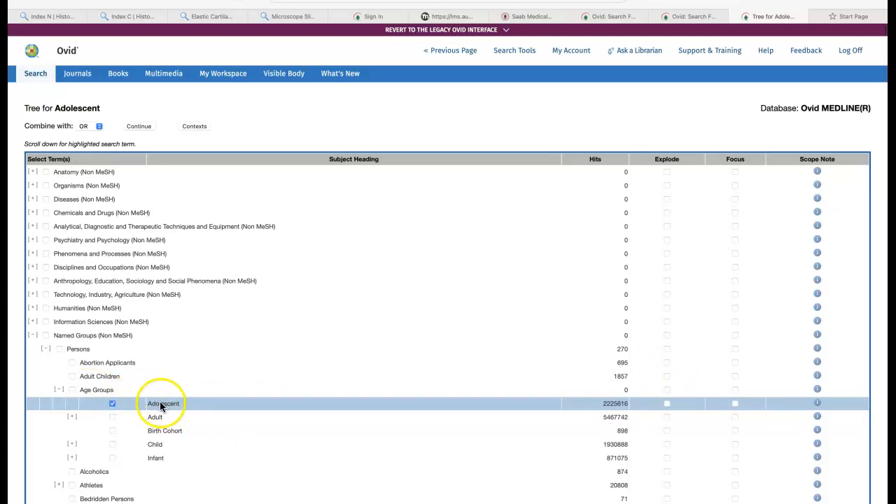
left_click(819, 405)
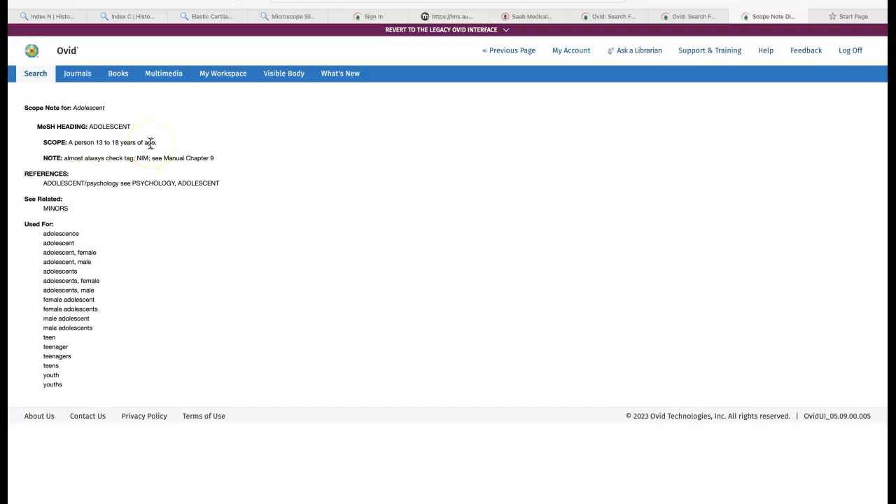
left_click(56, 1)
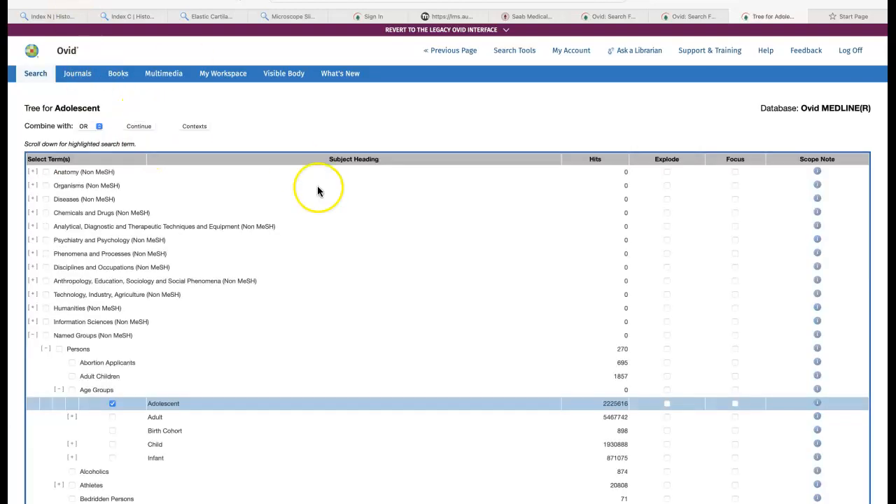
Run the search on the Adolescent heading without exploding it, including all subheadings.
left_click(139, 127)
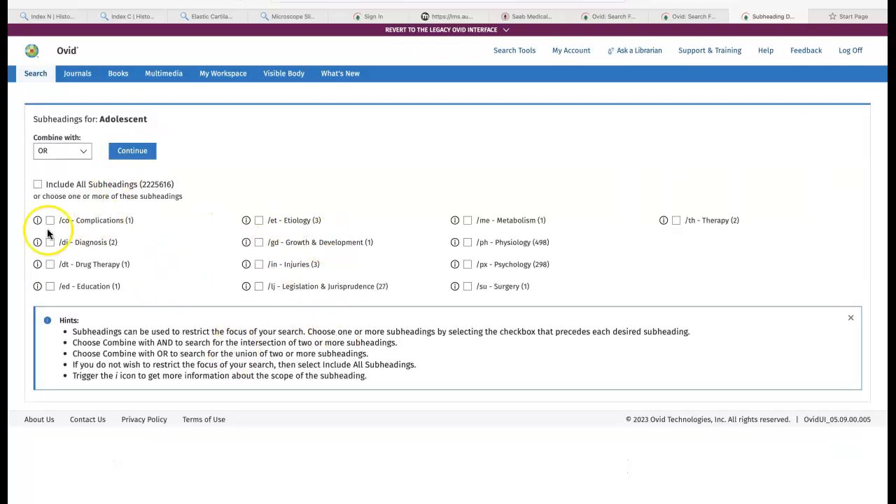
left_click(38, 184)
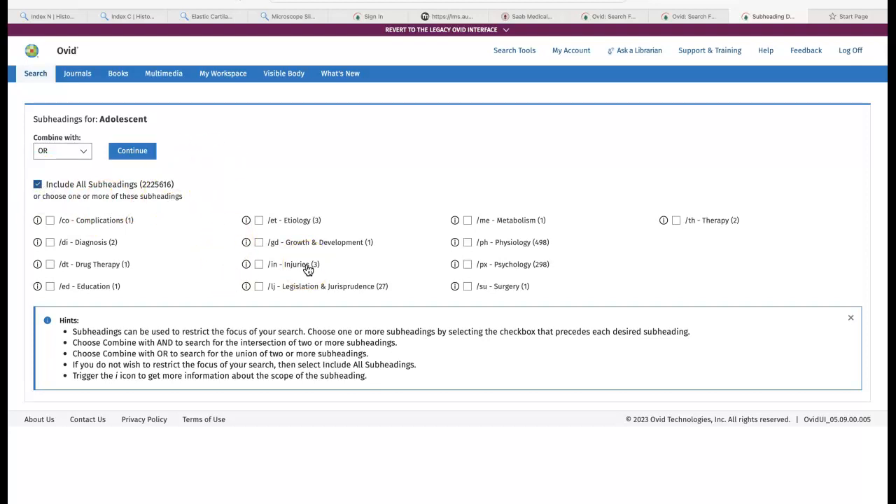
left_click(141, 155)
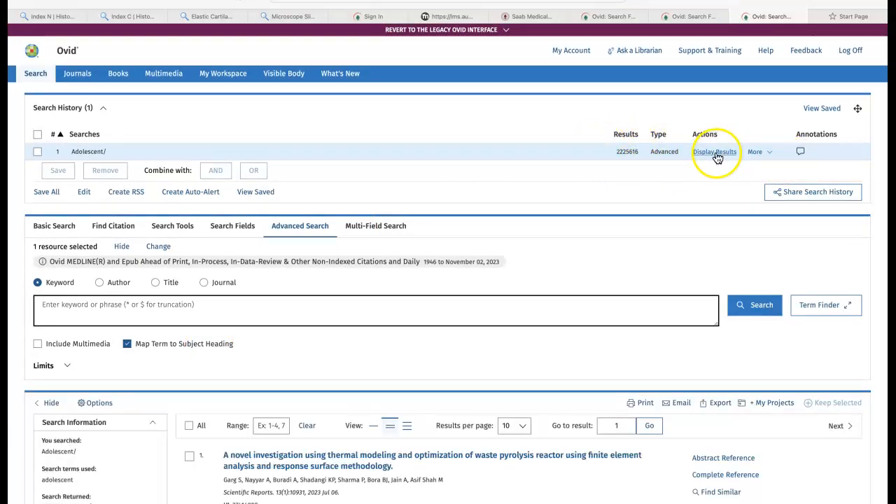
Search for the keyword "cognitive behavioural therapy" mapped to subject headings.
left_click(208, 301)
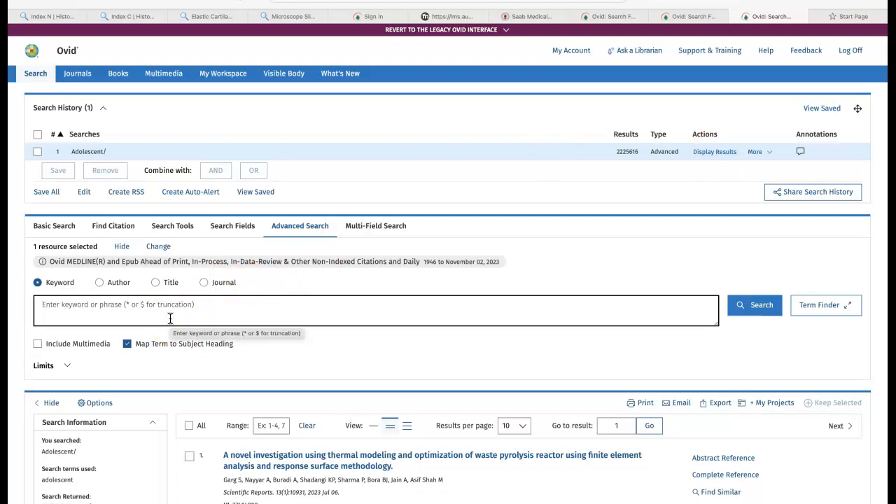
type("cognitive behavioural therapy")
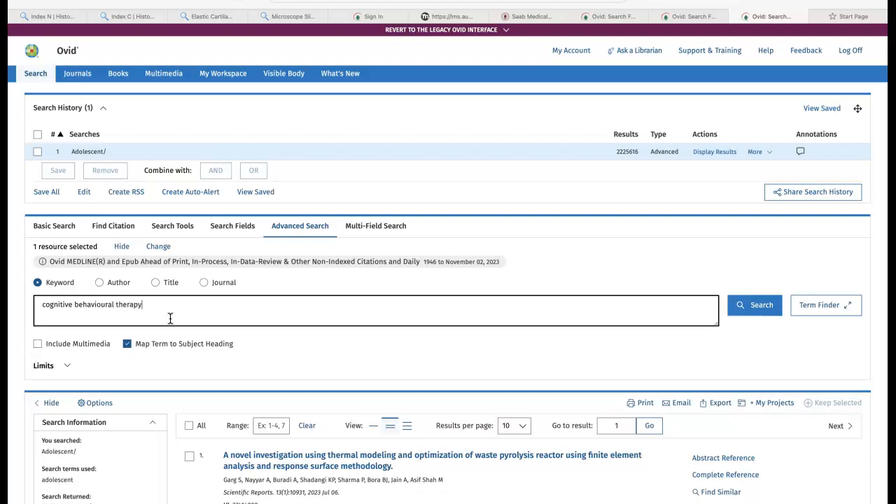
left_click(223, 313)
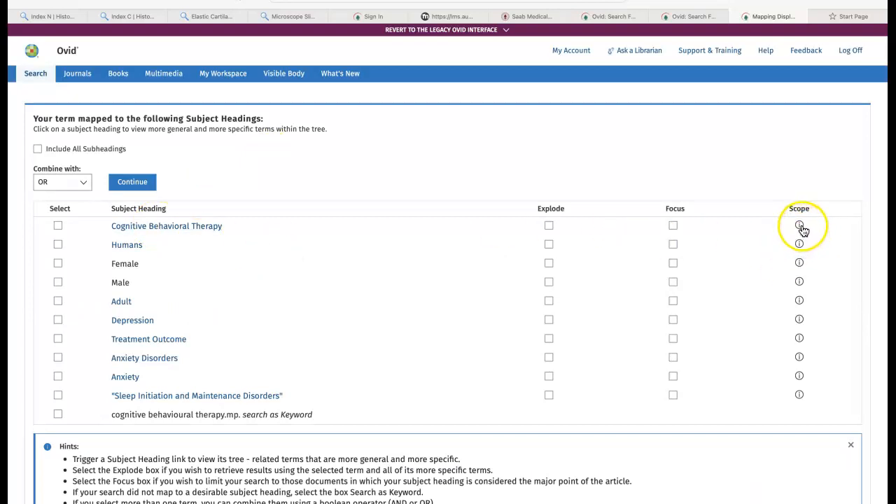
Explode Cognitive Behavioral Therapy in its subject heading tree and run the search with all subheadings included.
left_click(178, 228)
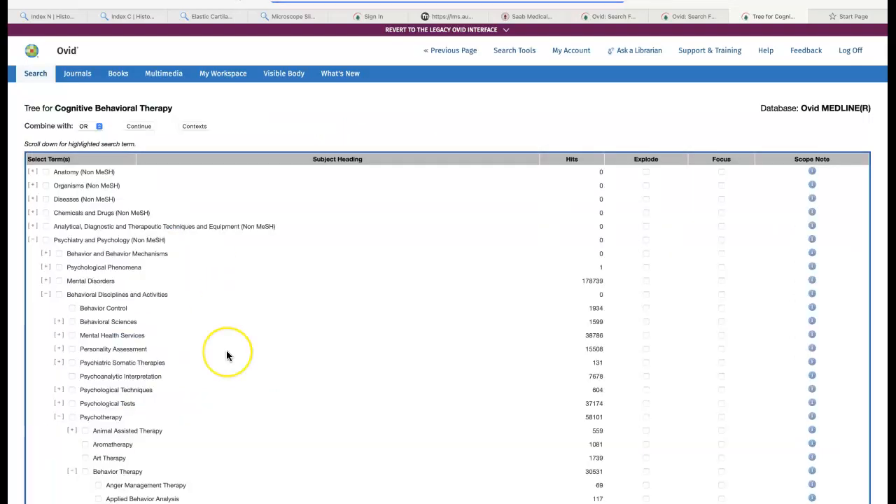
scroll(227, 355, "down", 6)
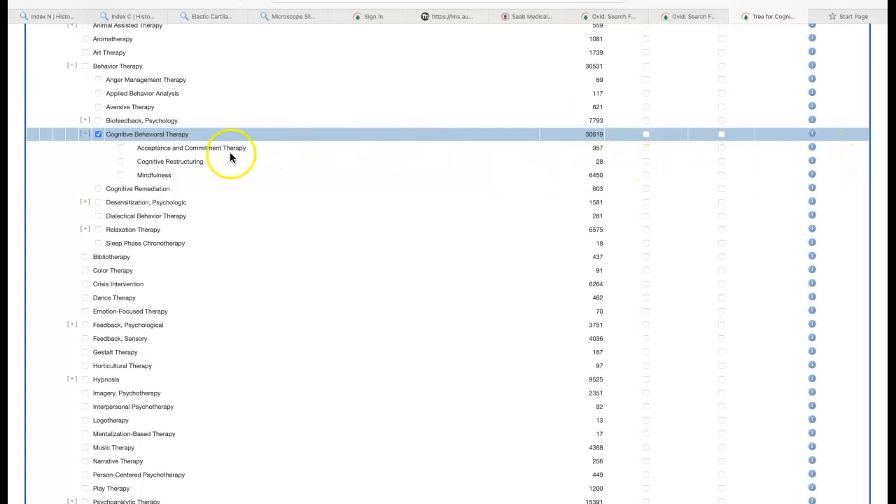
left_click(646, 135)
scroll(472, 111, "up", 10)
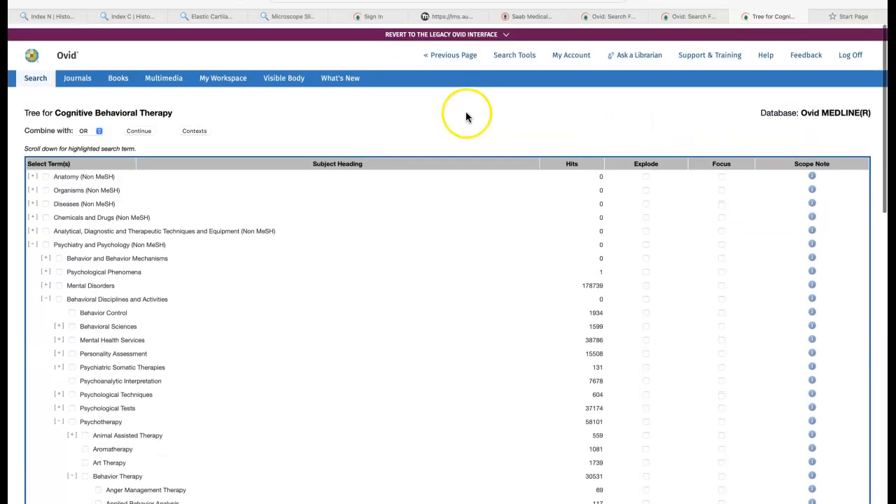
left_click(140, 126)
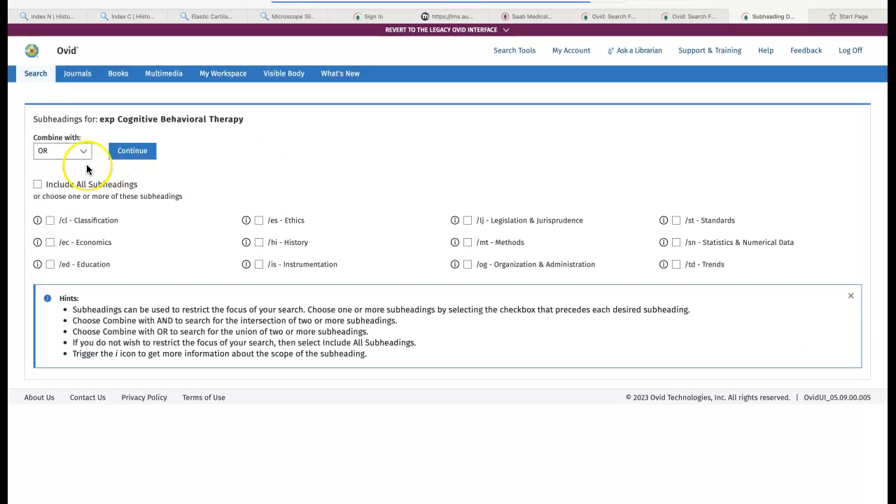
left_click(38, 185)
left_click(138, 151)
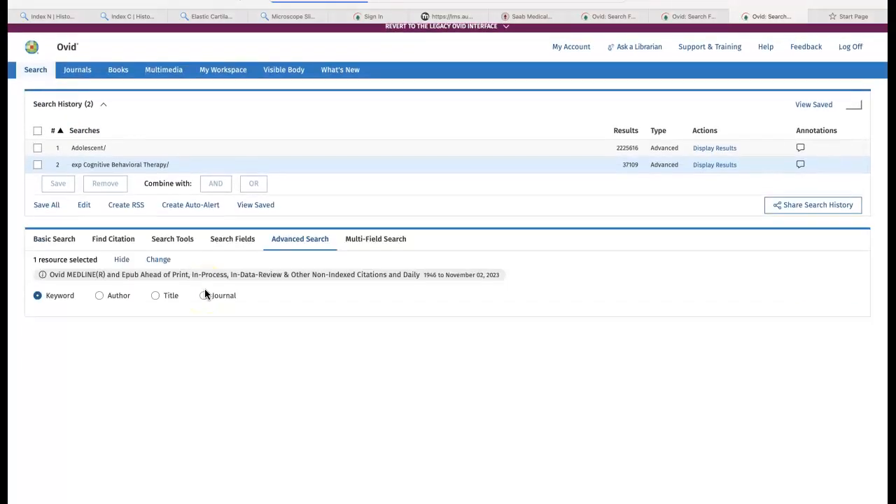
Search for the keyword "nicotine replacement therapy" mapped to subject headings.
left_click(201, 326)
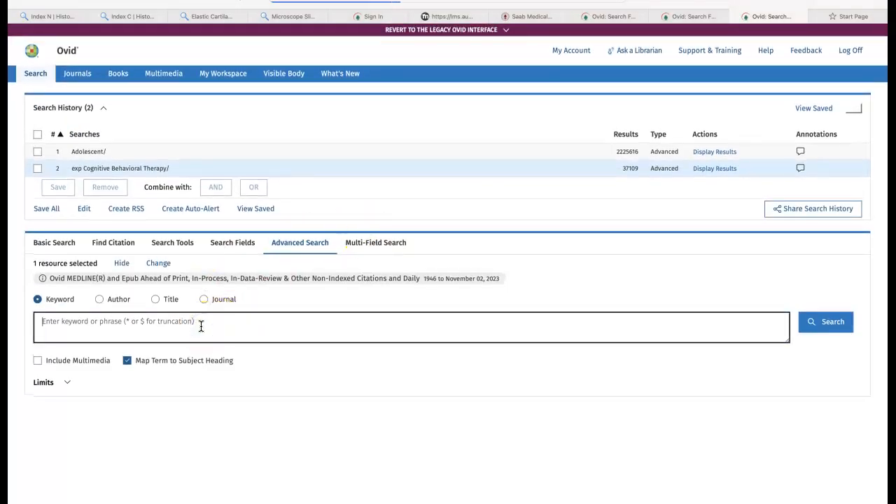
type("nico")
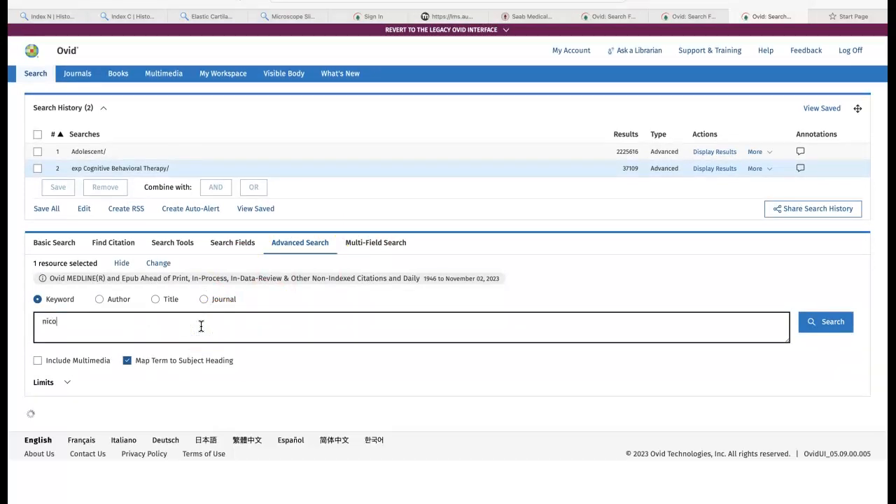
type("tine repacemen")
type("th")
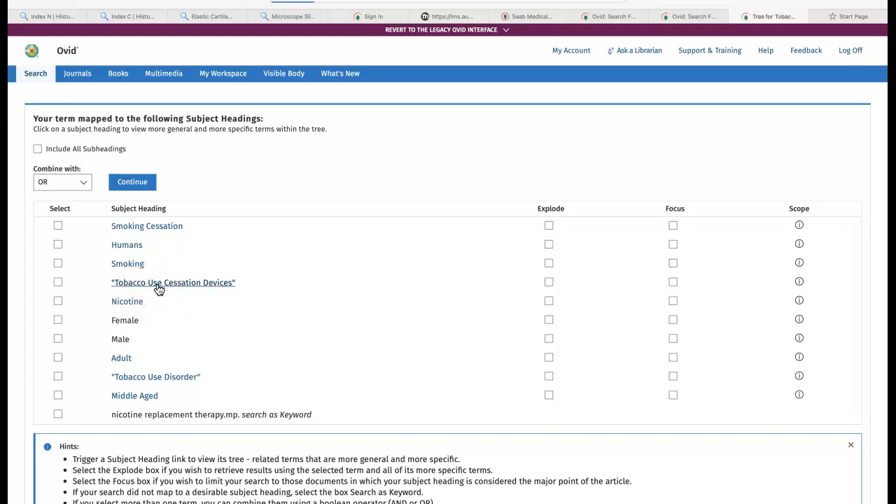
Explode Tobacco Use Cessation Devices in its subject heading tree and run the search with all subheadings included.
scroll(221, 309, "down", 2)
scroll(221, 309, "up", 2)
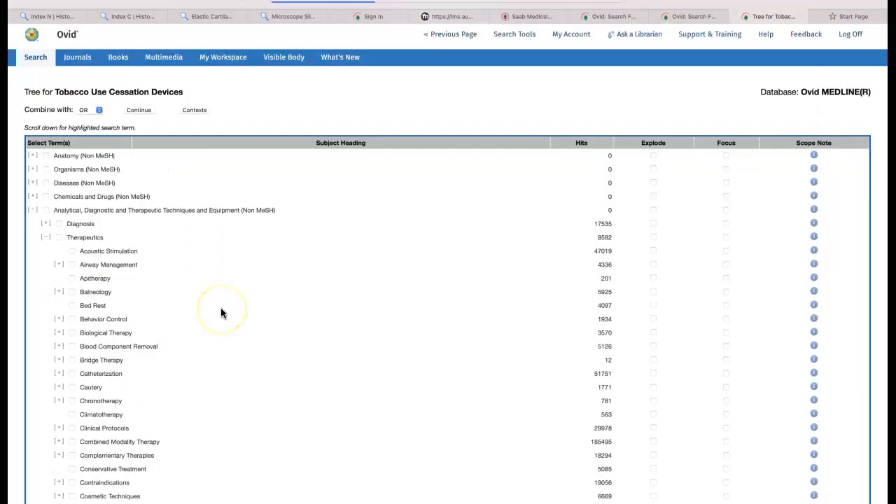
scroll(221, 310, "down", 20)
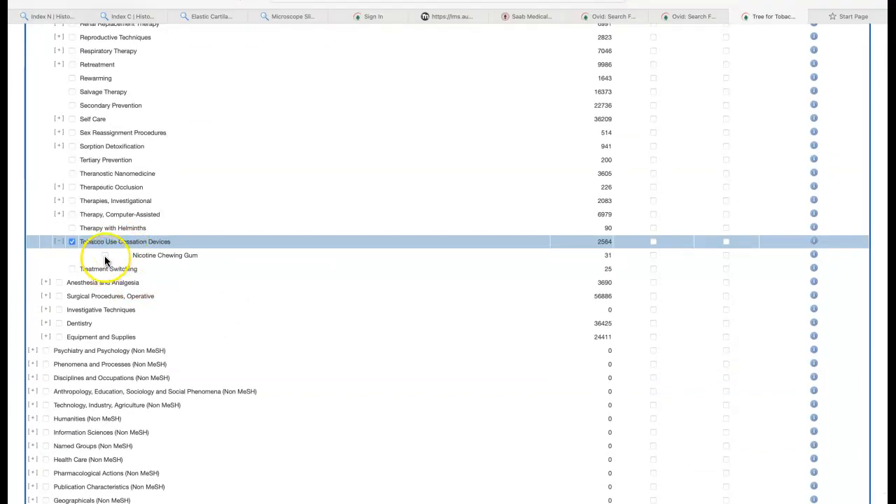
left_click(653, 242)
scroll(448, 213, "up", 20)
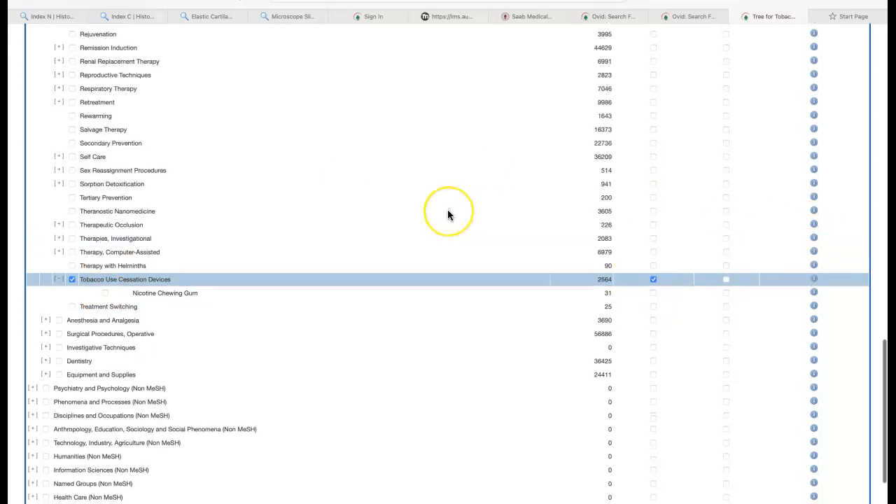
left_click(137, 126)
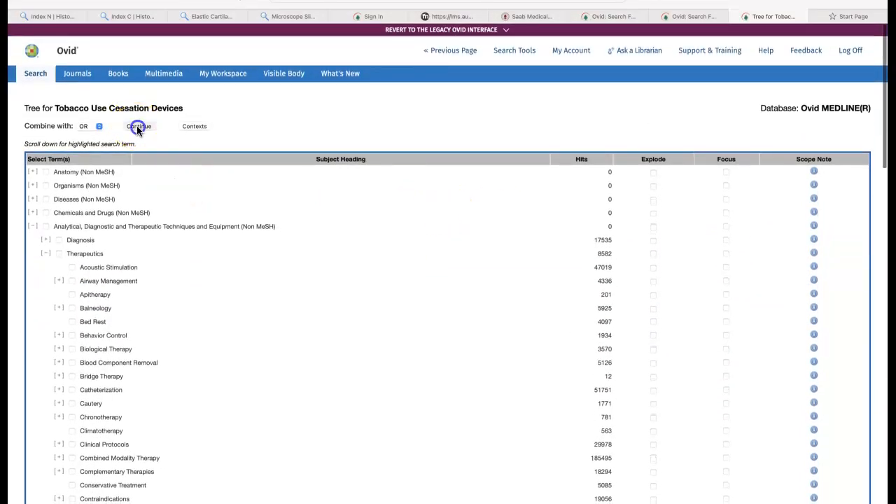
left_click(37, 185)
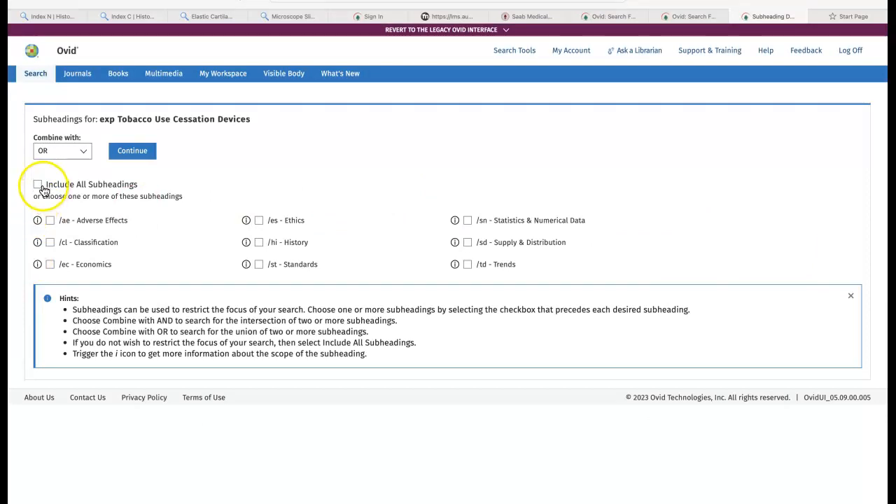
left_click(141, 148)
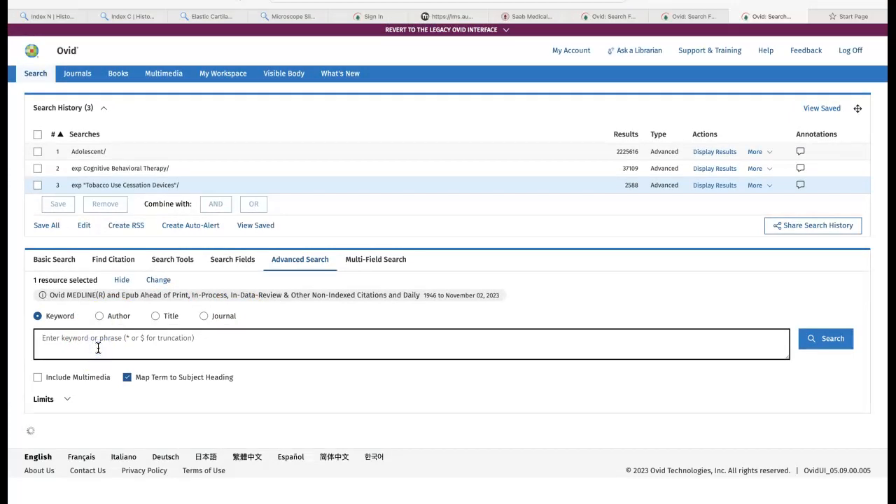
Search for the keyword "quitting smoking" mapped to subject headings.
type("quittin")
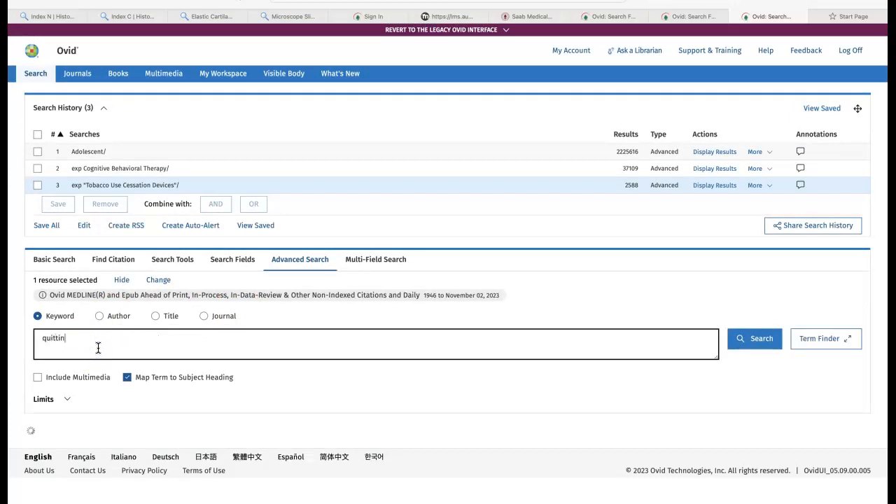
type("g")
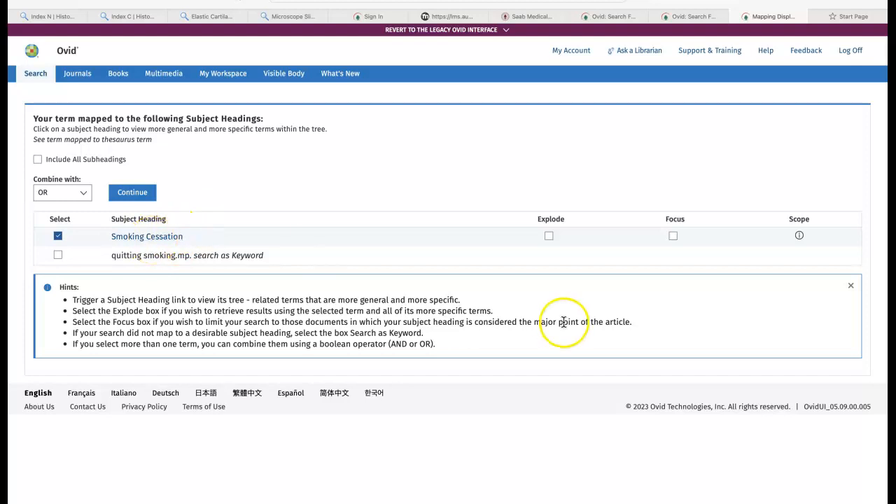
Open the subject heading tree for Smoking Cessation and examine the narrower terms under Treatment Adherence and Compliance.
left_click(159, 241)
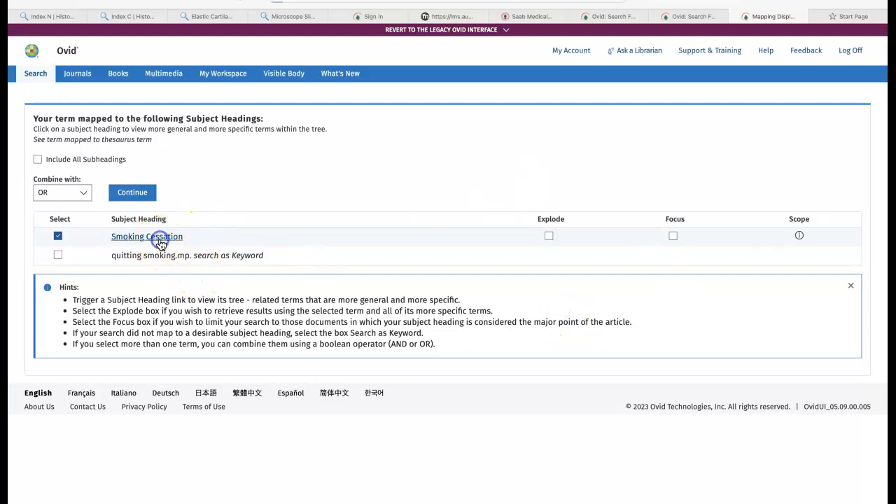
scroll(200, 343, "up", 5)
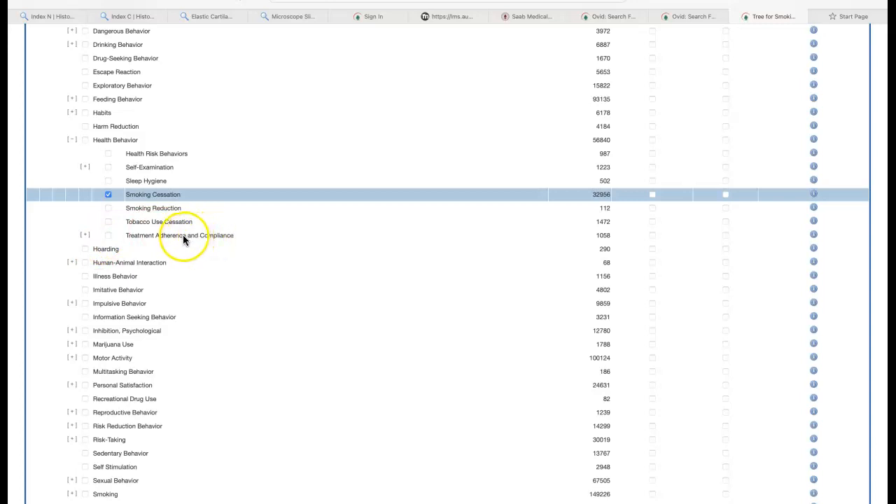
left_click(165, 240)
left_click(85, 235)
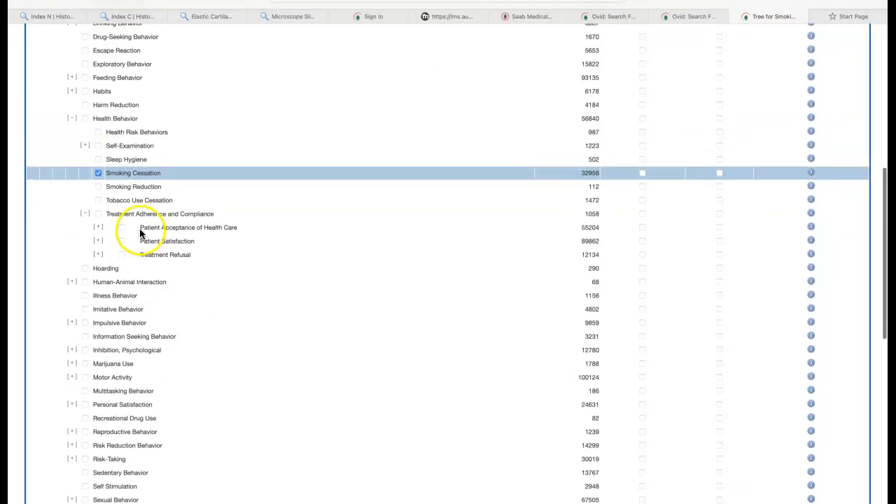
scroll(181, 239, "down", 1)
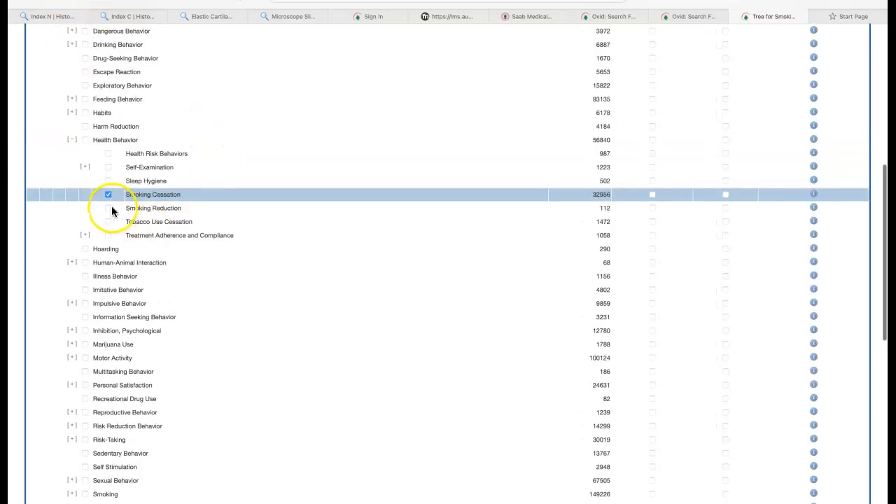
Add Smoking Reduction and Tobacco Use Cessation to the selected Smoking Cessation heading and run the search combined with OR.
left_click(108, 208)
left_click(108, 221)
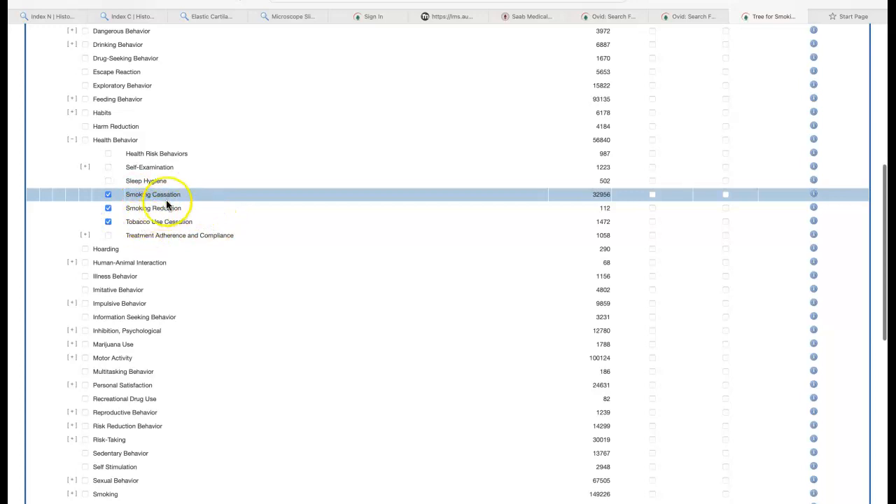
scroll(175, 191, "up", 6)
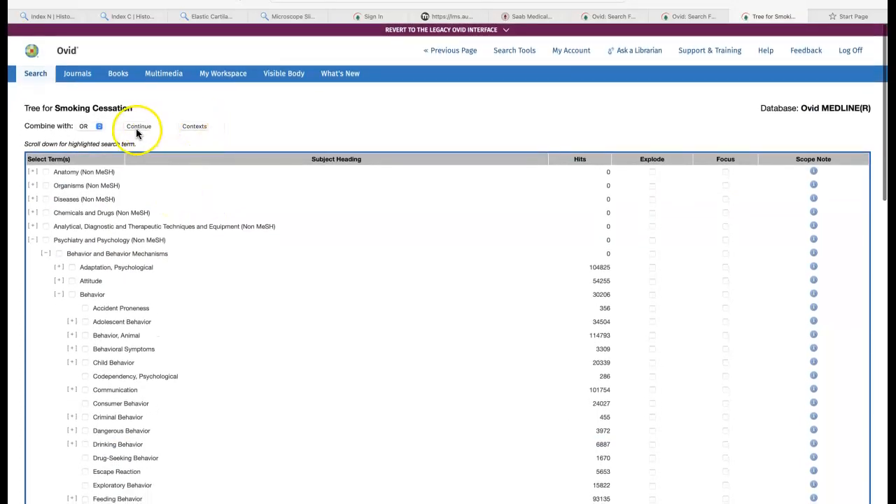
left_click(140, 127)
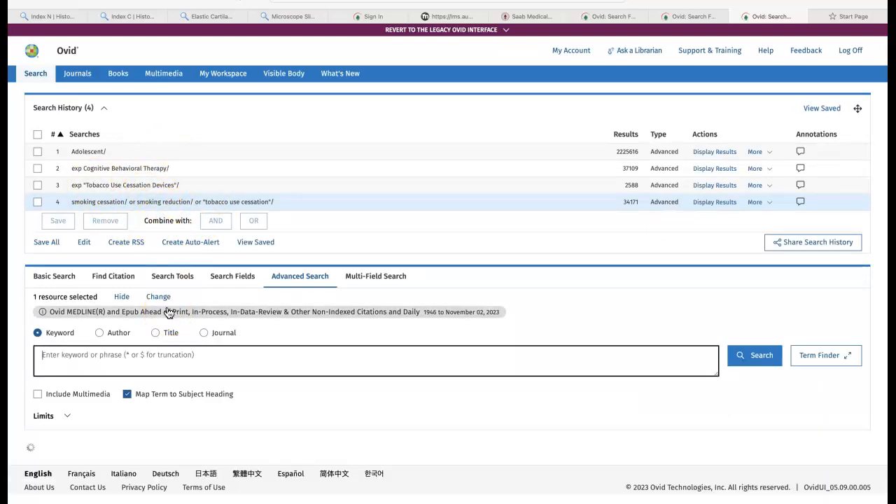
Combine searches 1 to 4 in the search history with AND.
left_click(38, 152)
left_click(38, 168)
left_click(38, 185)
left_click(38, 202)
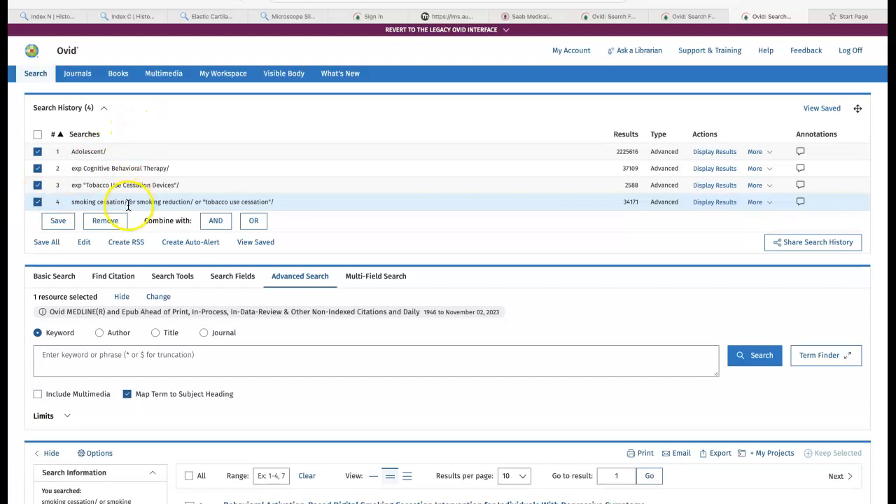
left_click(219, 222)
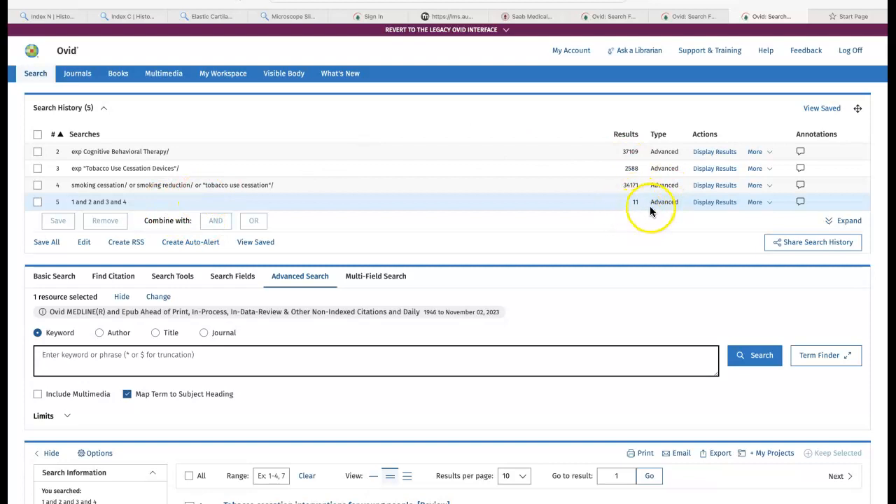
Display the results of the combined search "1 and 2 and 3 and 4" and look through the retrieved articles.
left_click(716, 202)
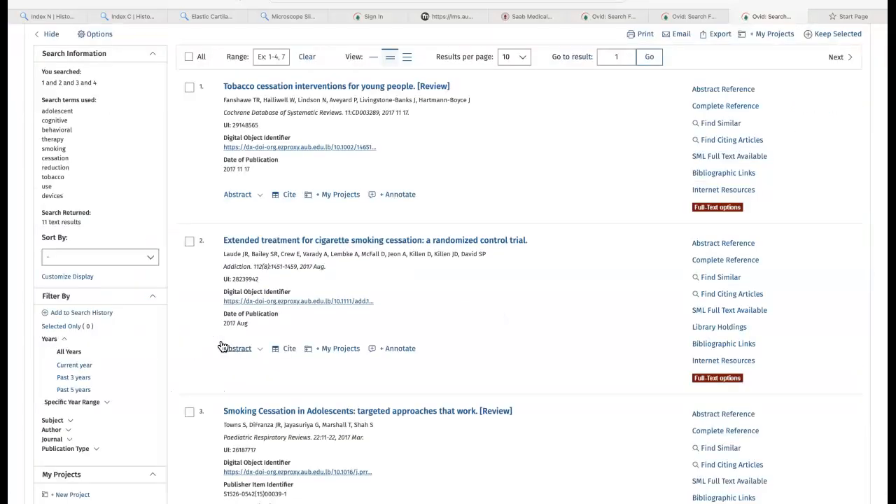
scroll(250, 277, "down", 1)
scroll(250, 277, "up", 6)
scroll(250, 278, "down", 1)
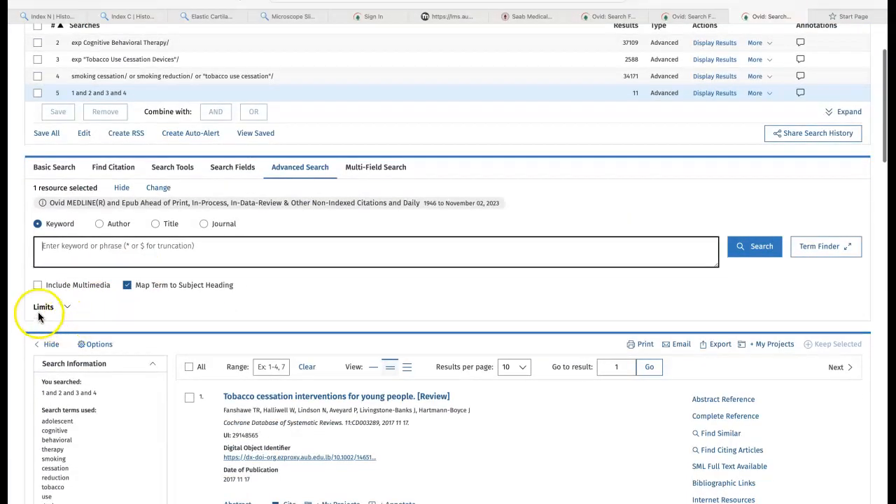
Open the additional limits for combined search 5 and limit it to the Therapy (maximizes sensitivity) clinical query.
left_click(65, 307)
left_click(80, 420)
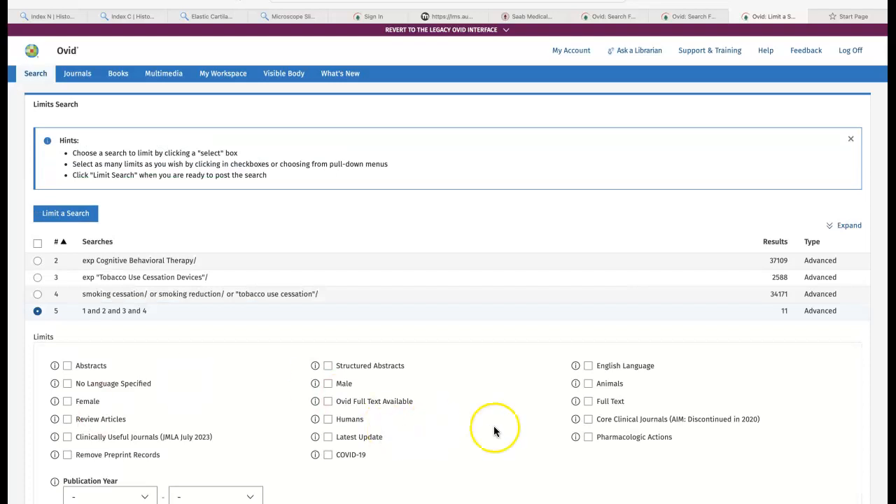
scroll(493, 427, "down", 3)
scroll(456, 408, "down", 7)
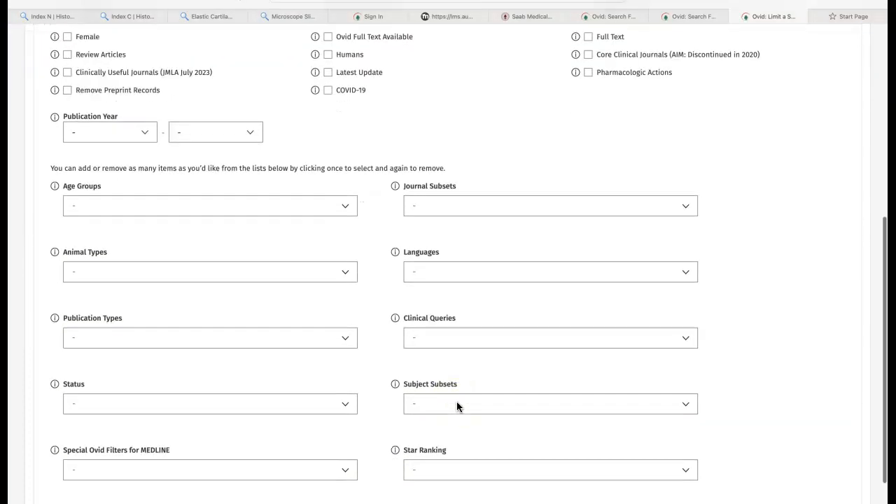
left_click(654, 339)
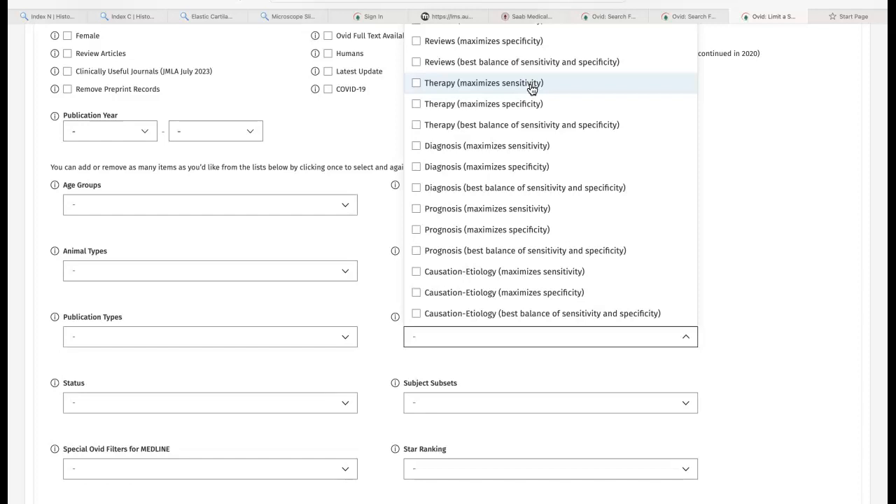
left_click(523, 102)
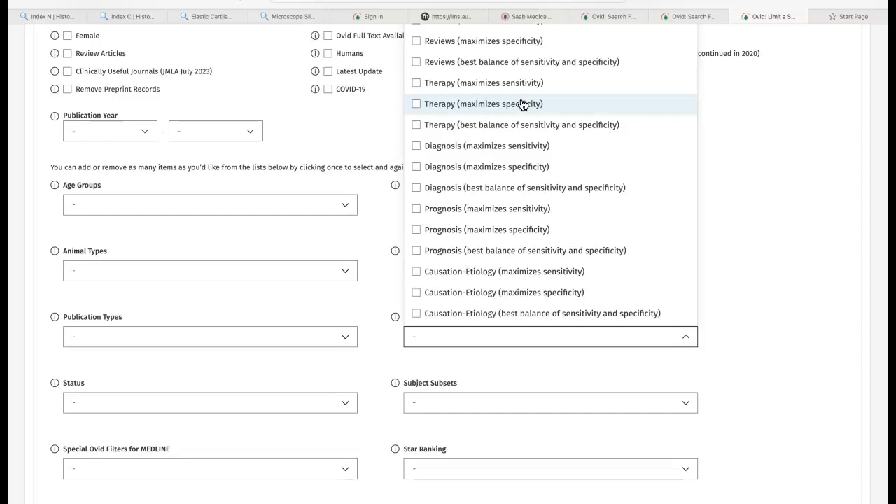
left_click(417, 84)
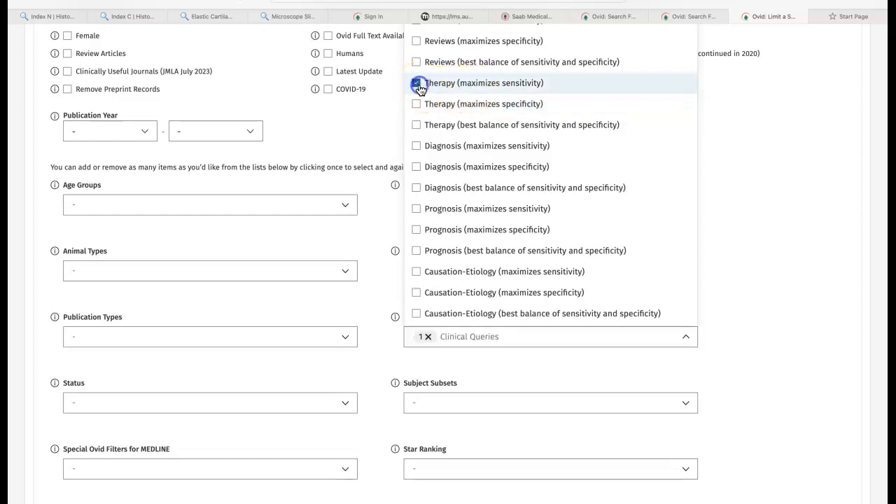
left_click(767, 237)
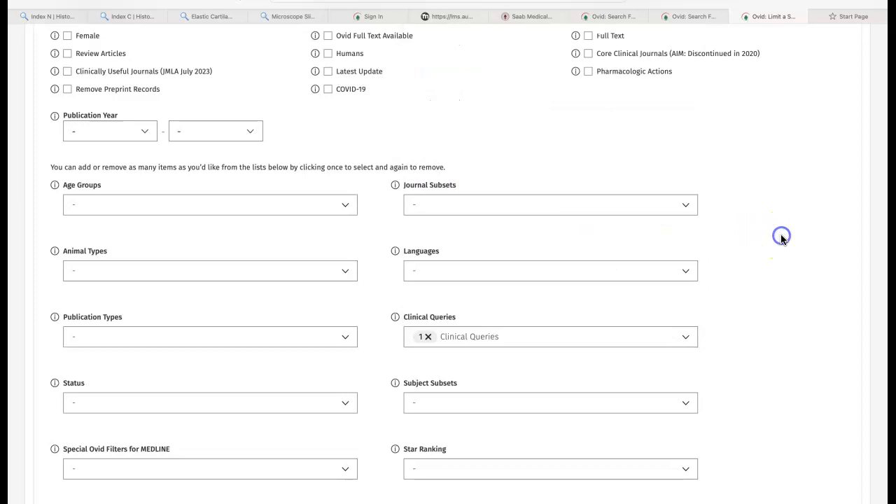
scroll(343, 152, "up", 5)
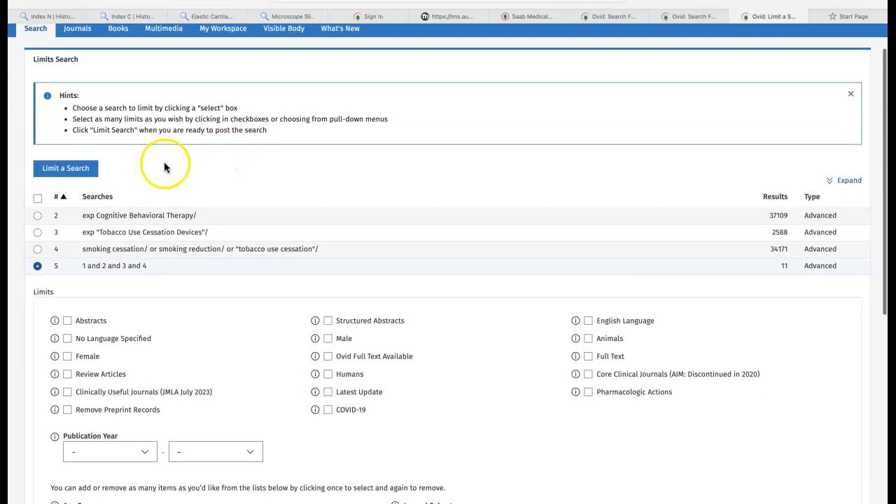
left_click(365, 180)
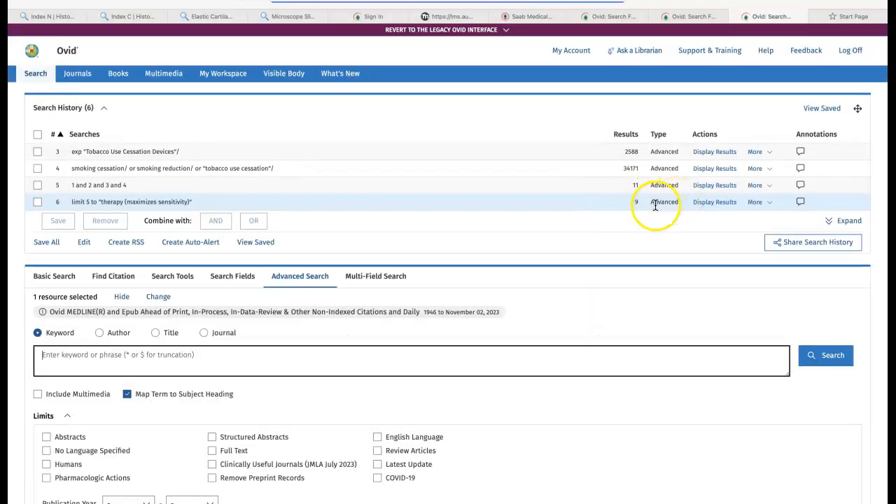
Display the results of the search limited to therapy (maximizes sensitivity) and look through the listed articles.
left_click(714, 203)
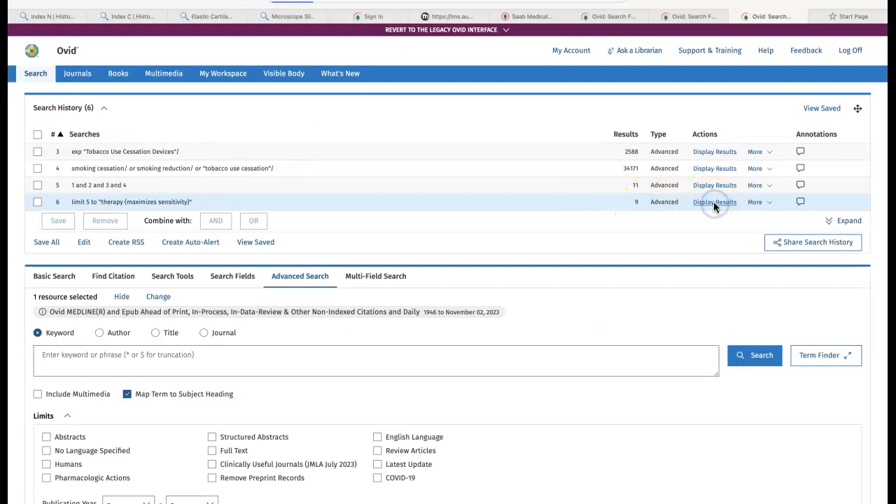
scroll(236, 376, "down", 3)
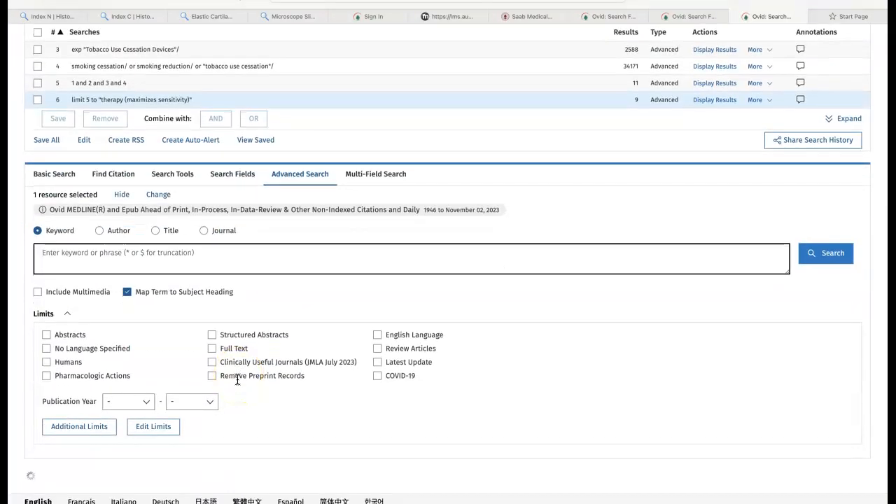
left_click(722, 108)
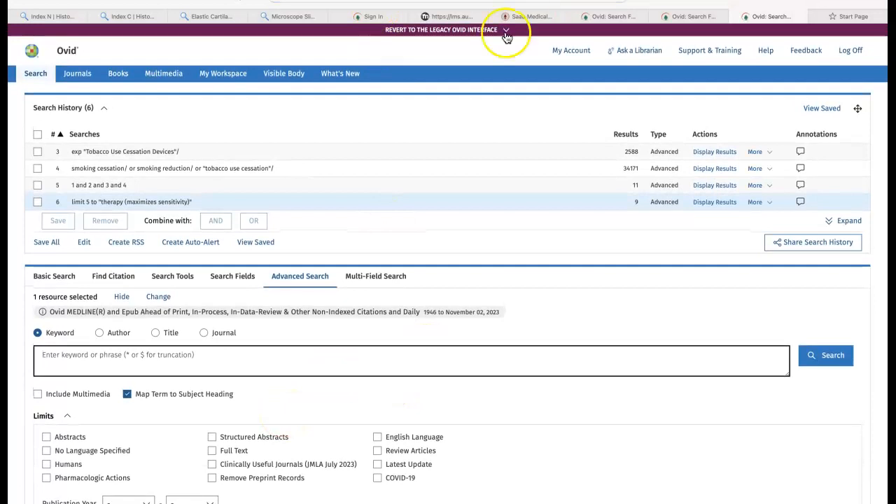
scroll(233, 379, "down", 2)
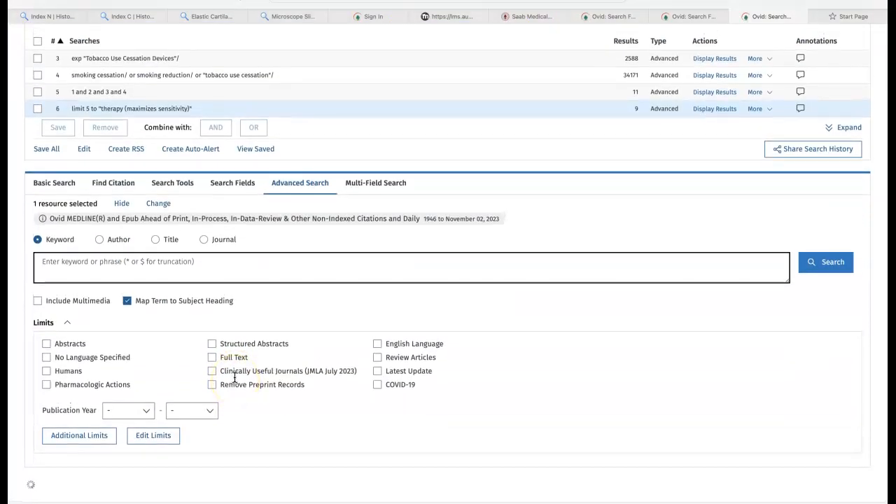
scroll(235, 378, "up", 2)
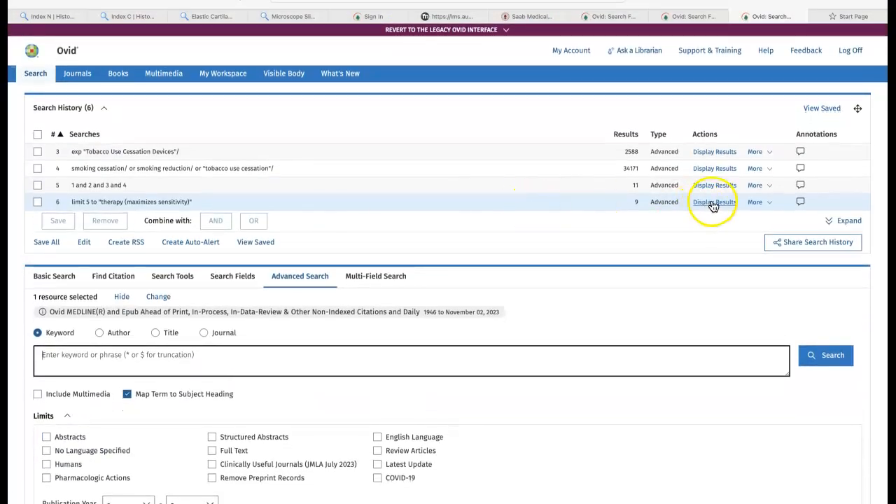
left_click(710, 203)
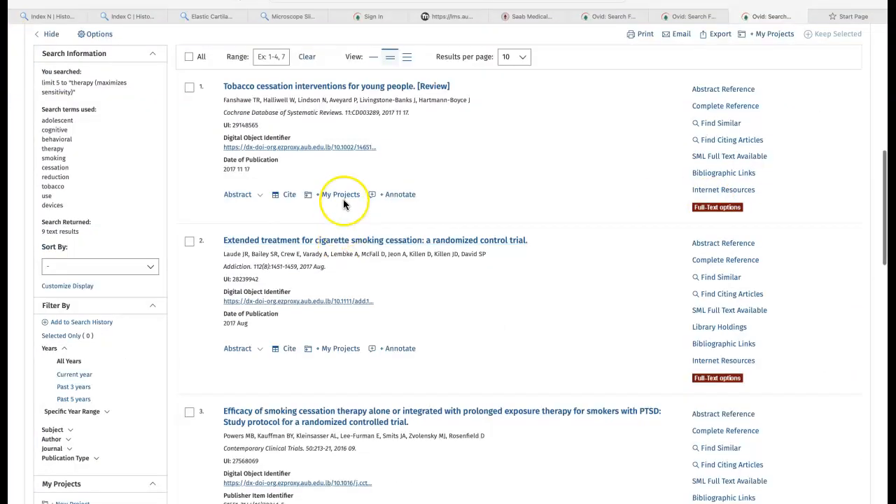
scroll(343, 202, "up", 10)
scroll(343, 199, "down", 15)
scroll(343, 199, "up", 4)
scroll(343, 199, "up", 10)
left_click(44, 135)
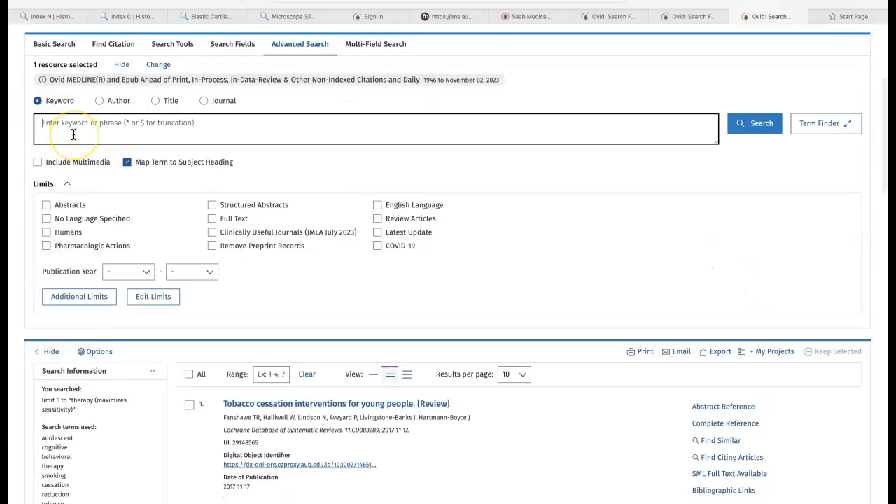